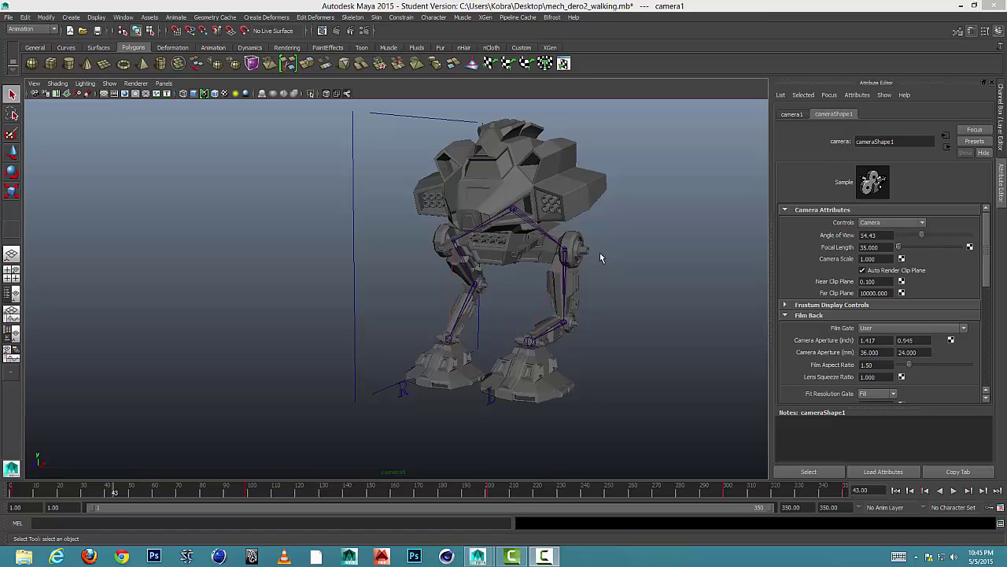
Orbit around the mech and render a 960 x 540 test image of frame 43 from camera1
alt+drag(603, 252, 579, 266)
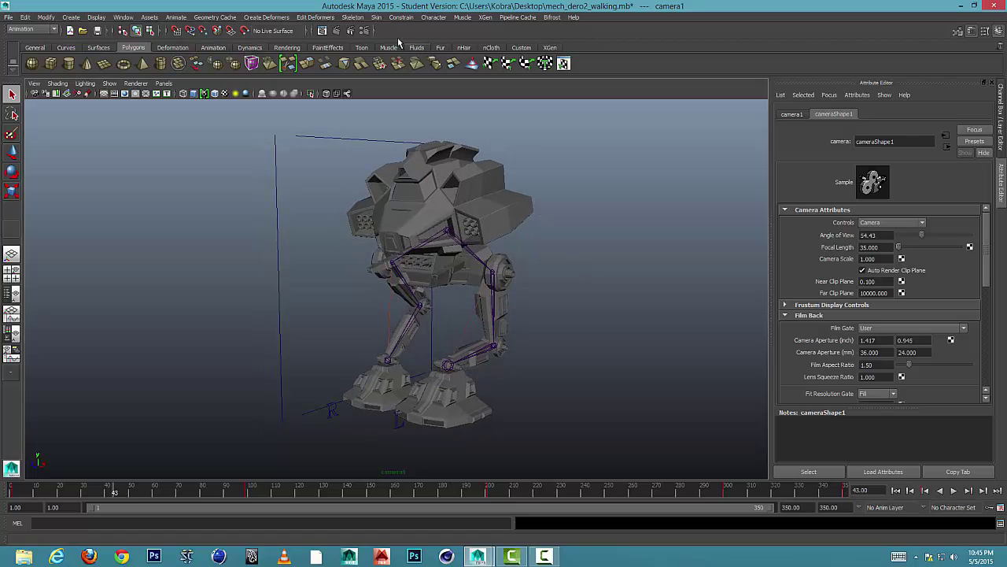
click(337, 31)
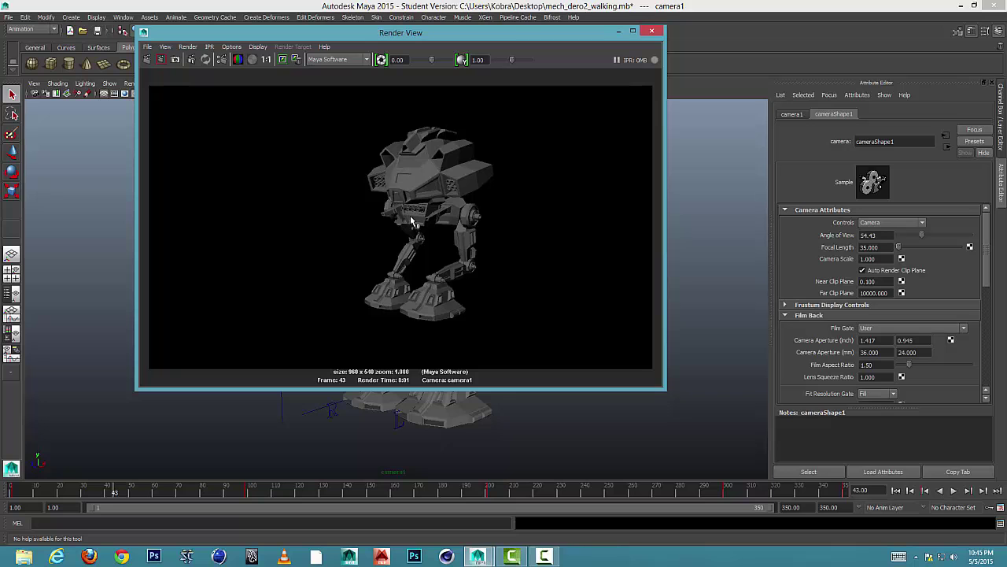
Close the Render View showing the frame 43 test render
click(650, 30)
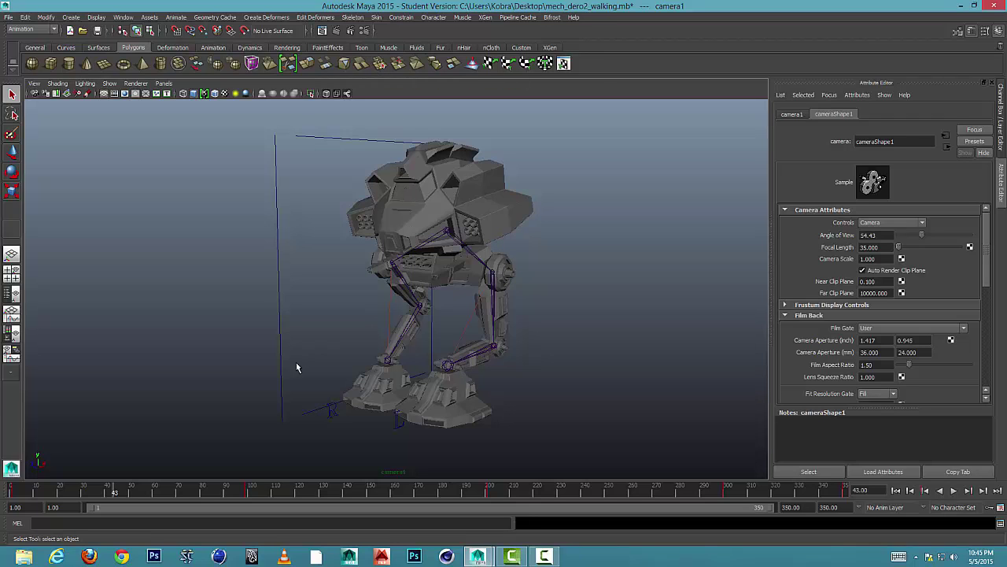
Scrub through the mech's walk animation to frame 207
click(10, 491)
key(alt+v)
mouse_move(8, 491)
mouse_down()
mouse_move(390, 469)
mouse_move(506, 447)
mouse_up()
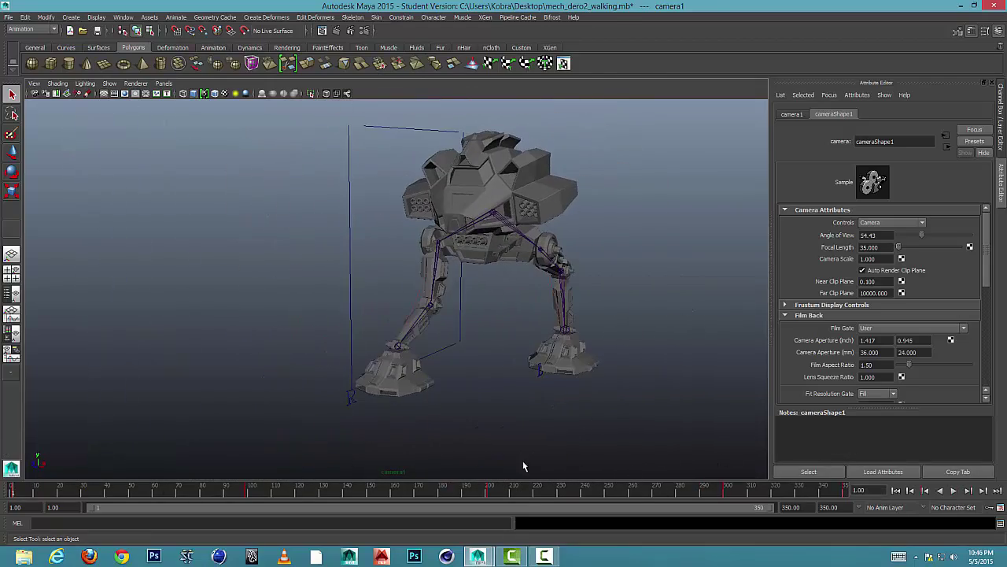
Play and stop the walk, rewind to frame 1, and bring up Render Settings
click(954, 491)
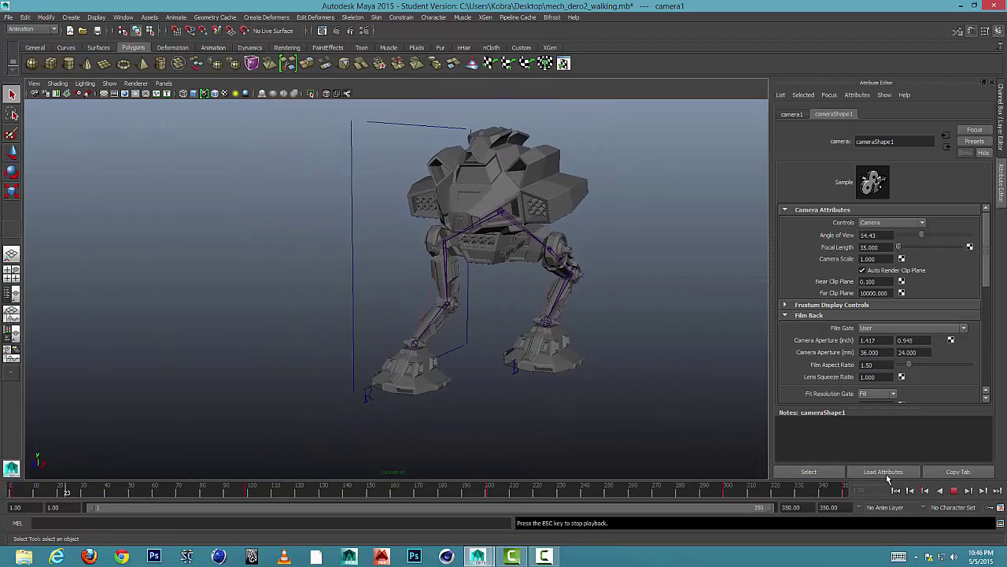
click(953, 490)
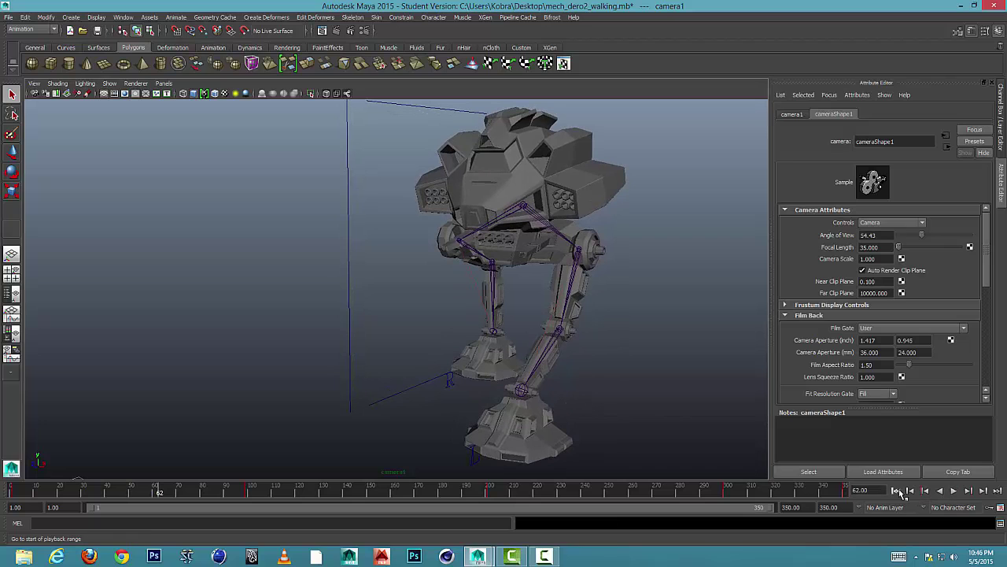
drag(164, 493, 12, 492)
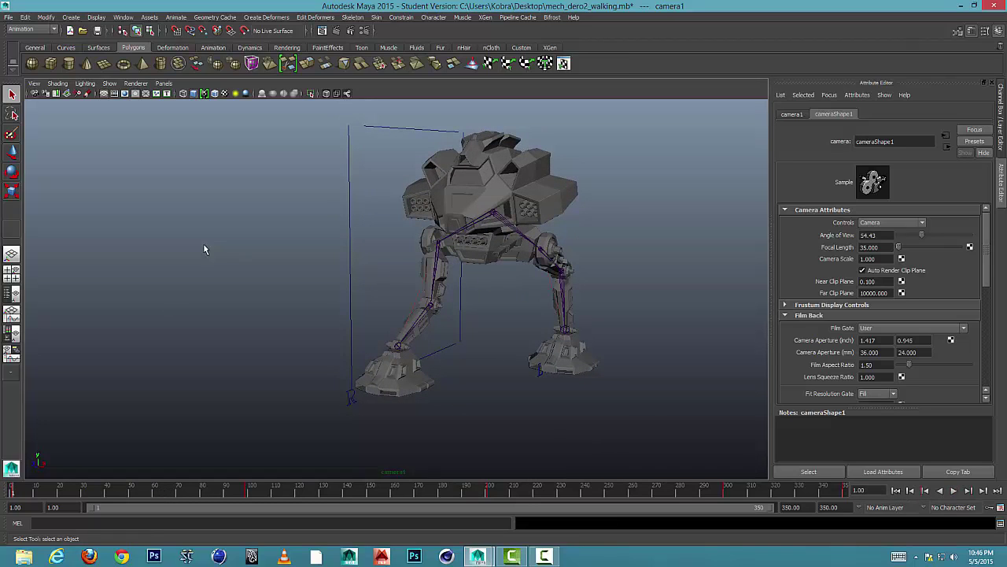
click(365, 31)
Set the output format to JPEG (jpg) and frame naming to name_#.ext with 4-digit padding
drag(658, 52, 463, 55)
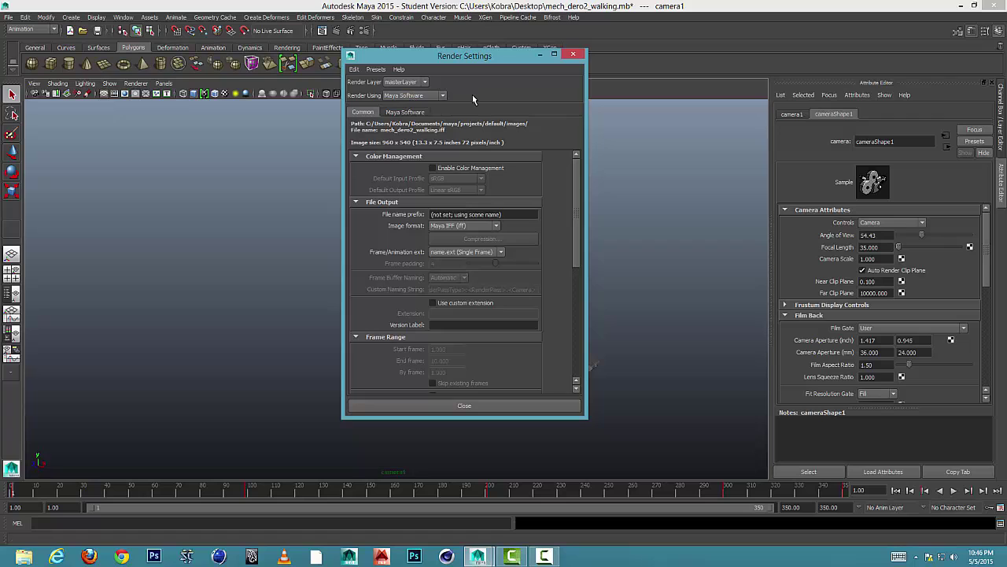
drag(430, 57, 484, 41)
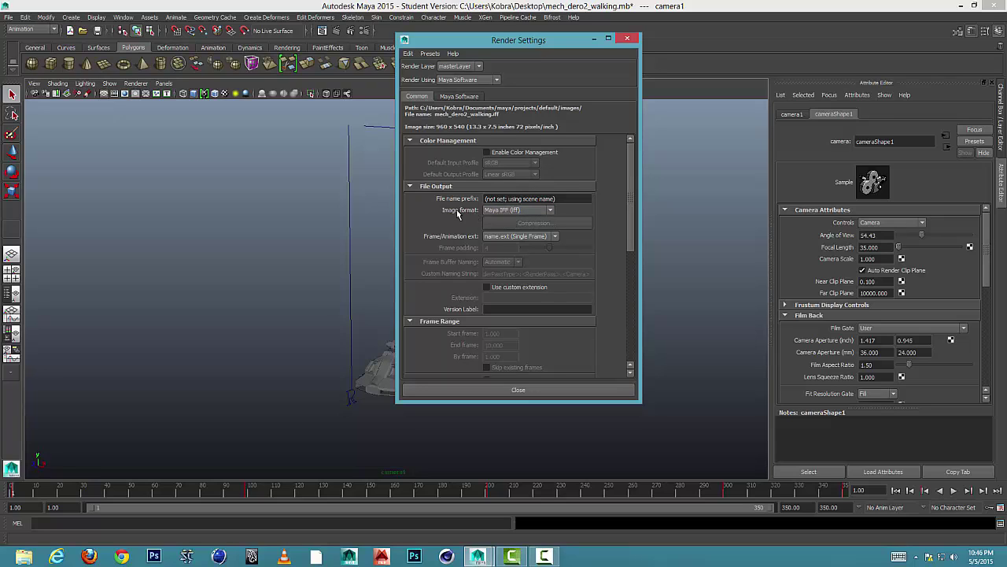
click(498, 211)
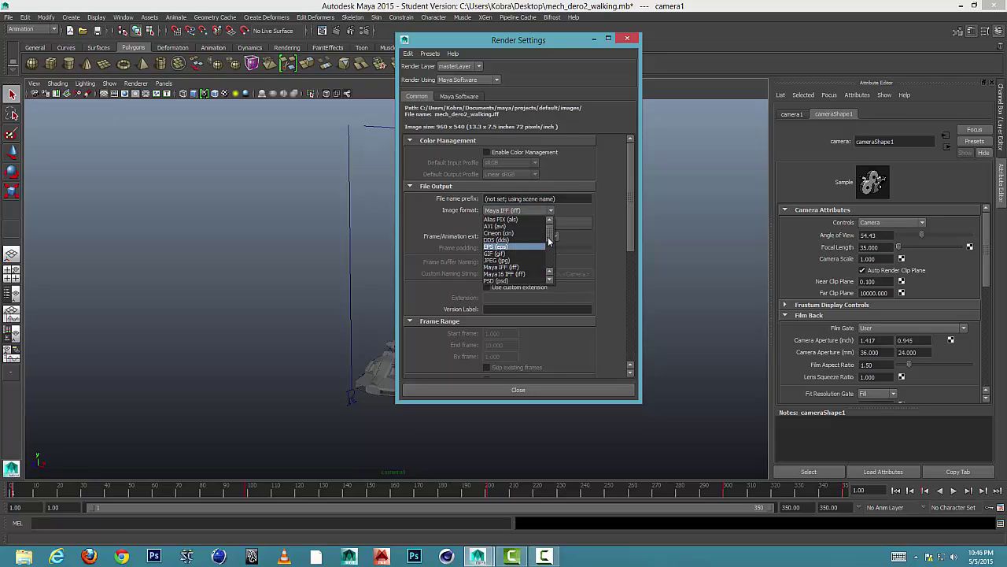
scroll(550, 236, down, 1)
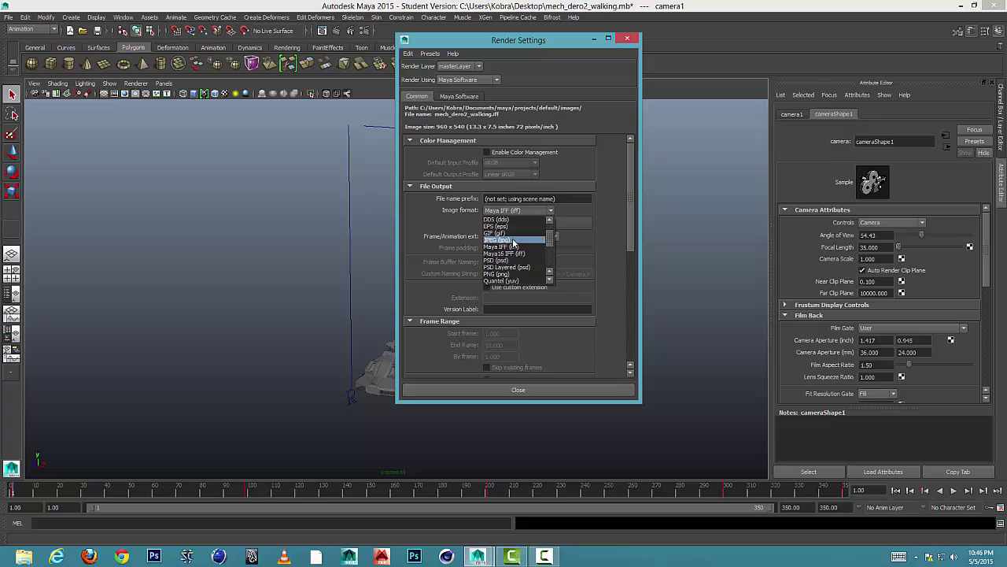
click(513, 241)
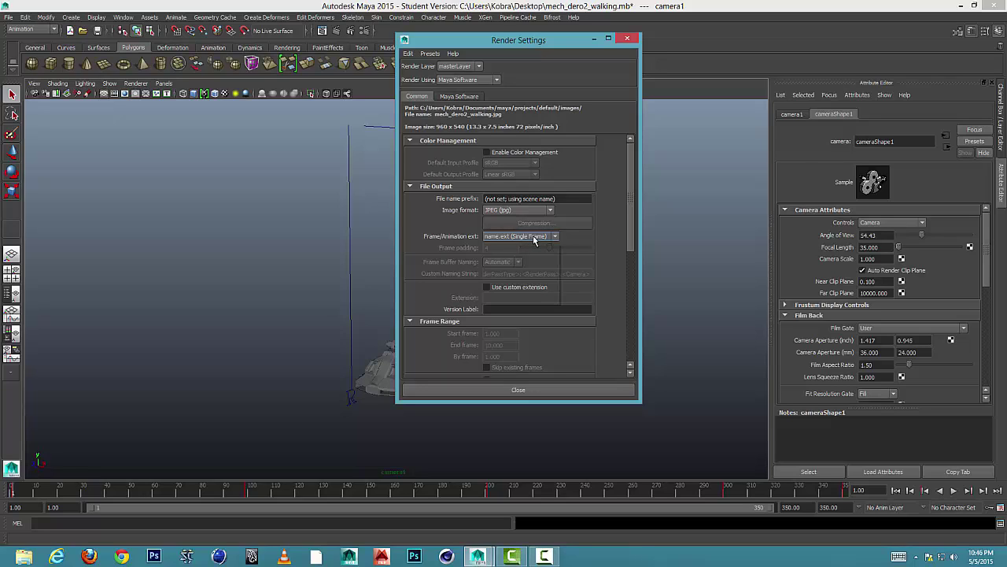
click(535, 238)
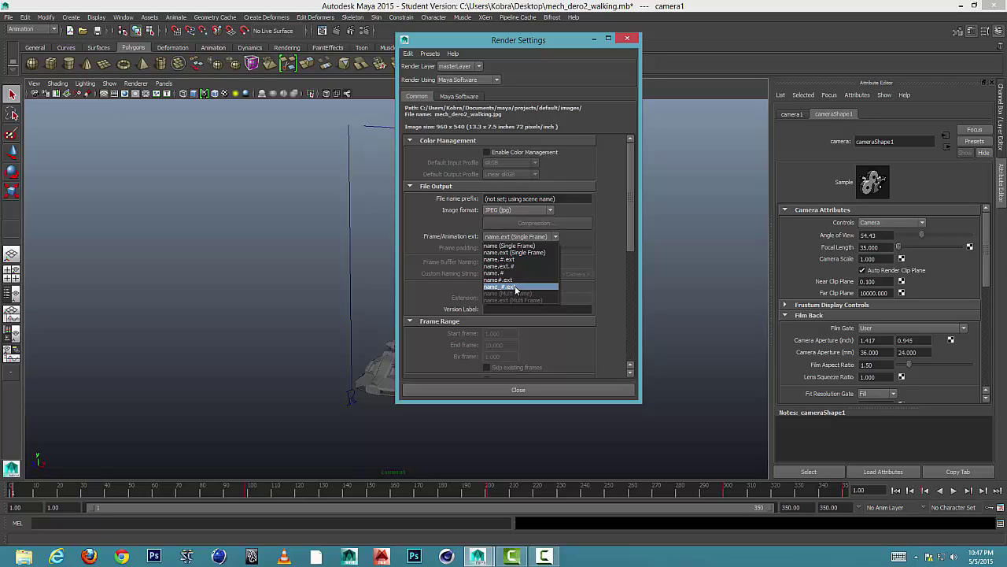
click(515, 286)
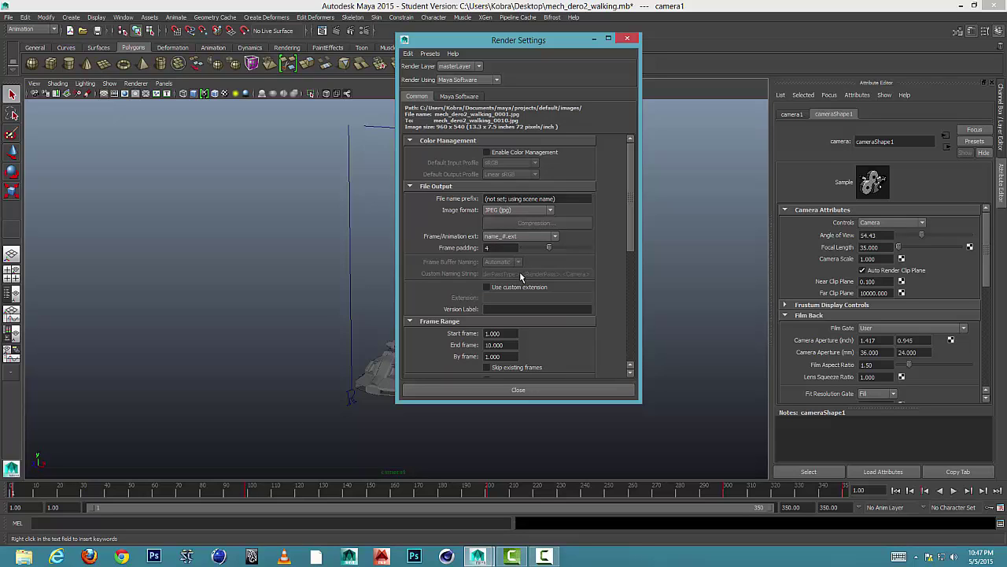
Set the render frame range to start 1 and end 350, then show the Renderable Camera list
drag(627, 227, 630, 254)
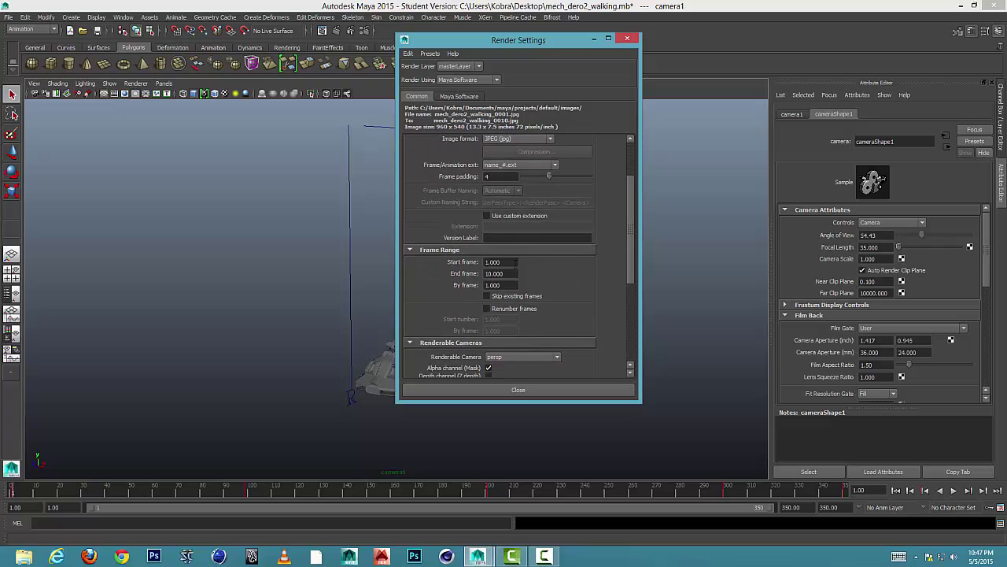
click(482, 264)
key(Tab)
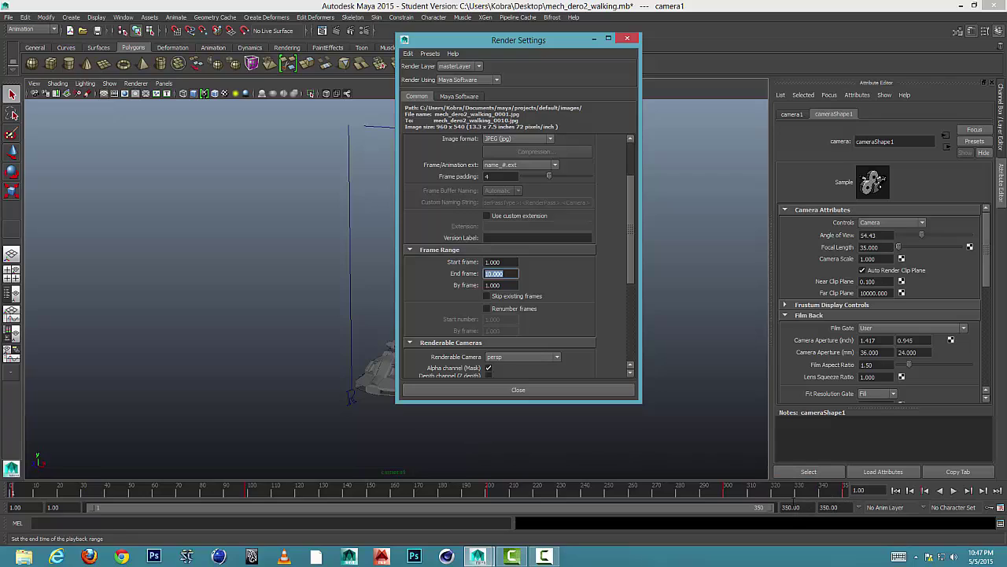
click(513, 273)
double_click(513, 273)
text(350)
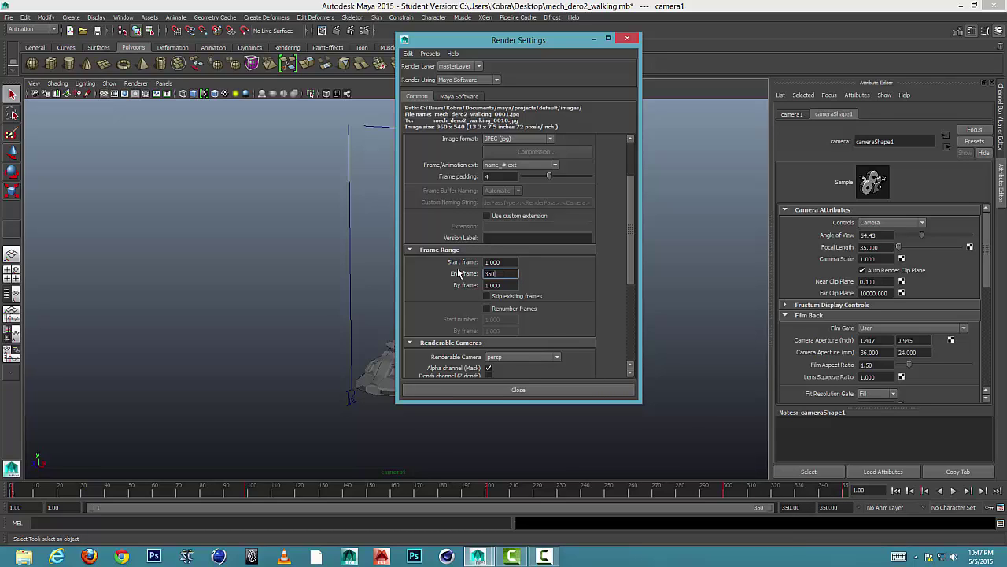
drag(629, 229, 629, 273)
click(536, 268)
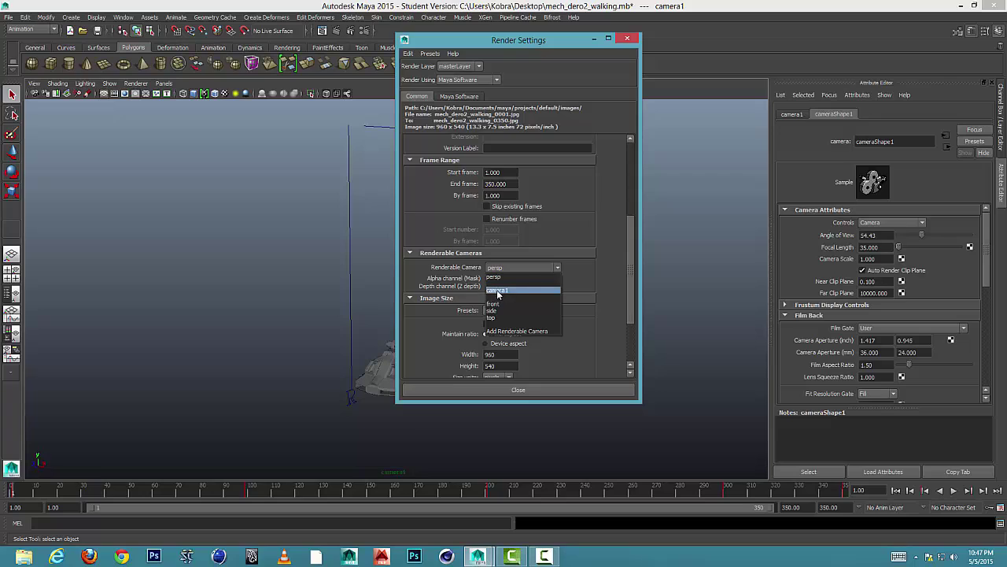
Change the renderable camera from persp to camera1
click(510, 266)
click(489, 268)
click(510, 289)
drag(632, 253, 633, 276)
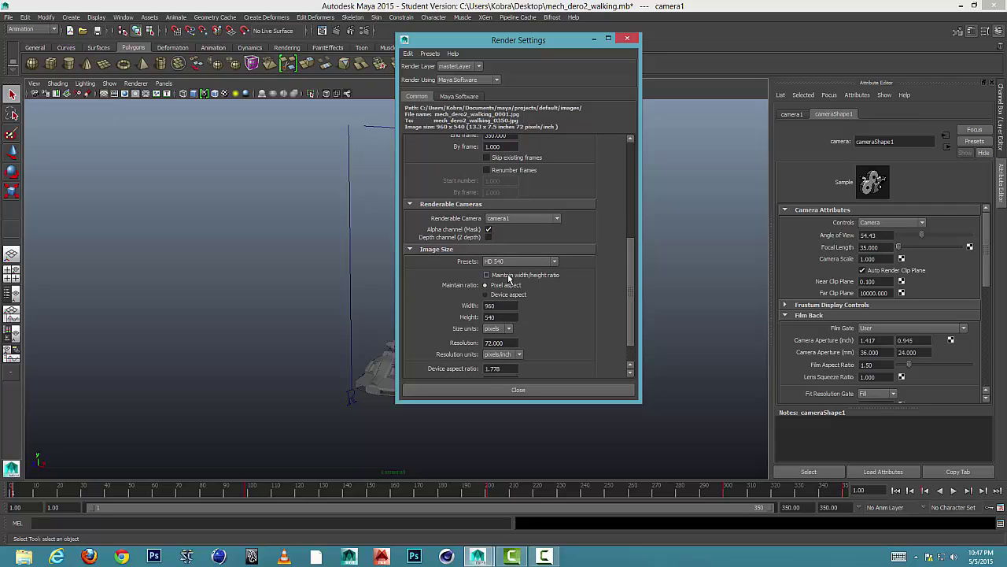
Apply the HD 720 image size preset (1280 x 720) and close Render Settings
click(502, 263)
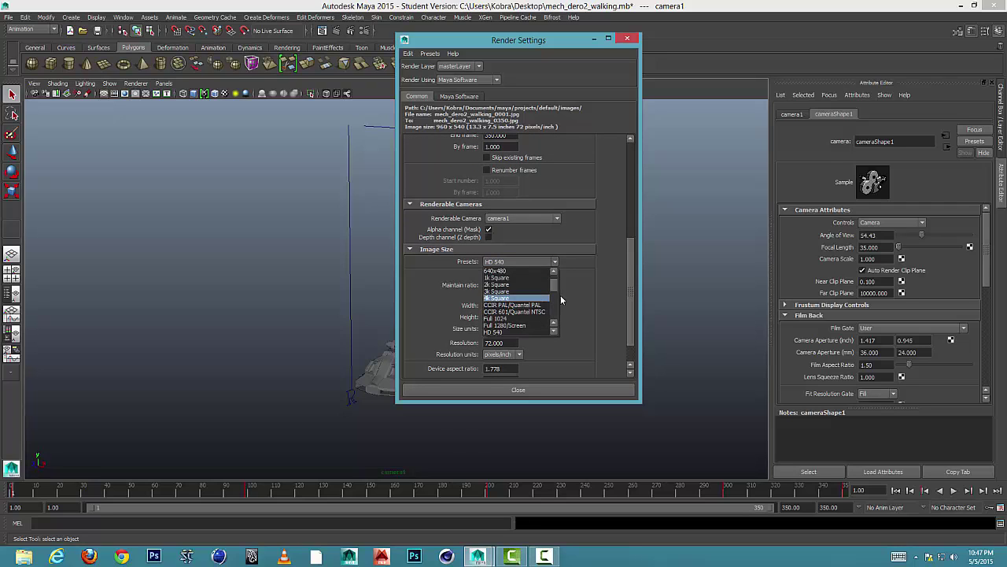
drag(554, 290, 554, 298)
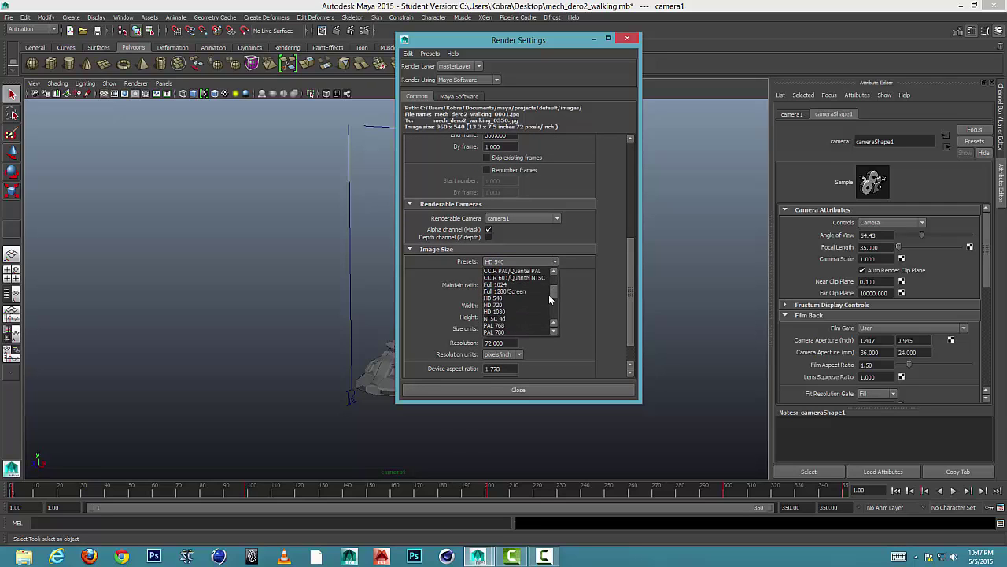
click(505, 309)
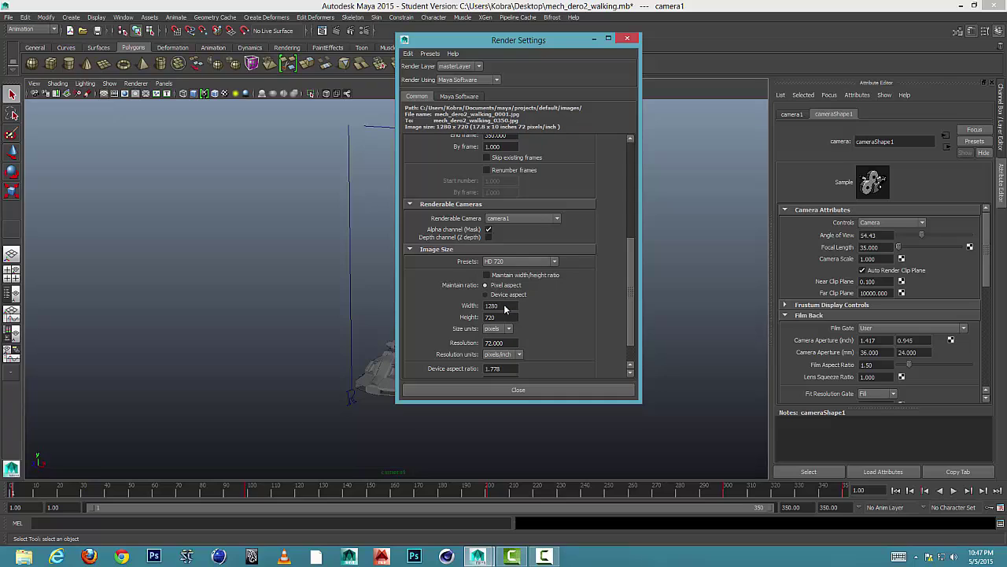
click(524, 261)
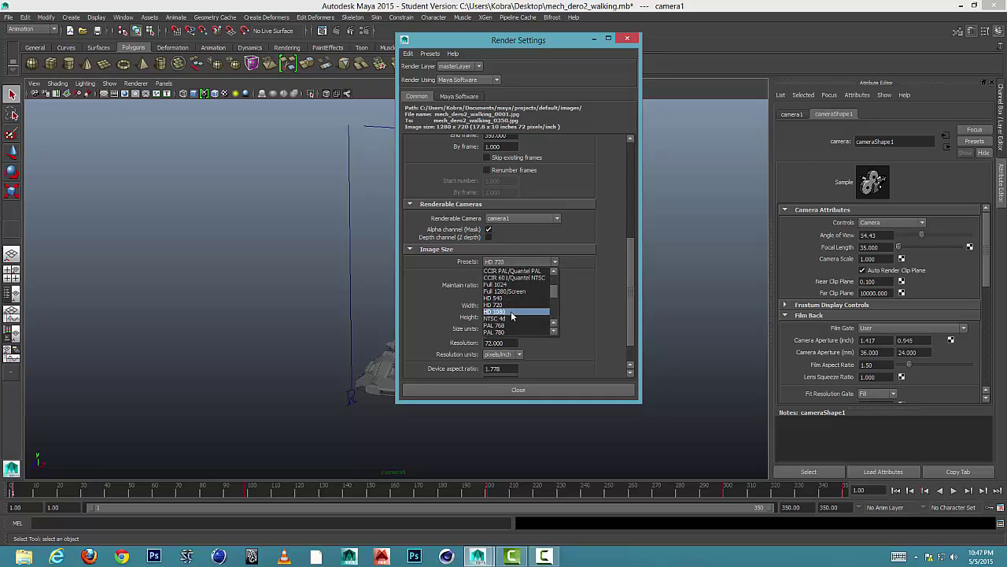
click(511, 307)
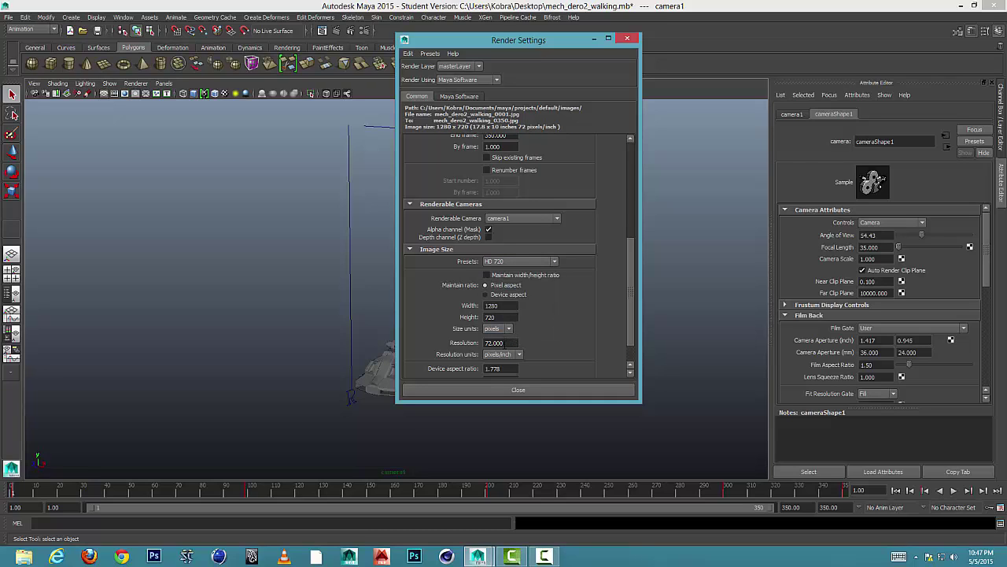
click(506, 343)
drag(630, 273, 632, 165)
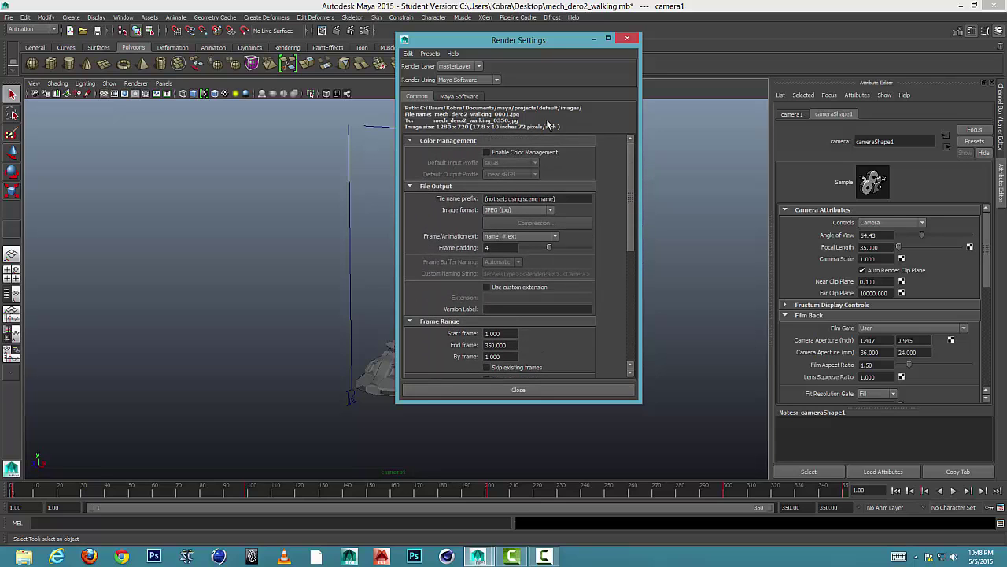
drag(554, 41, 558, 68)
click(627, 66)
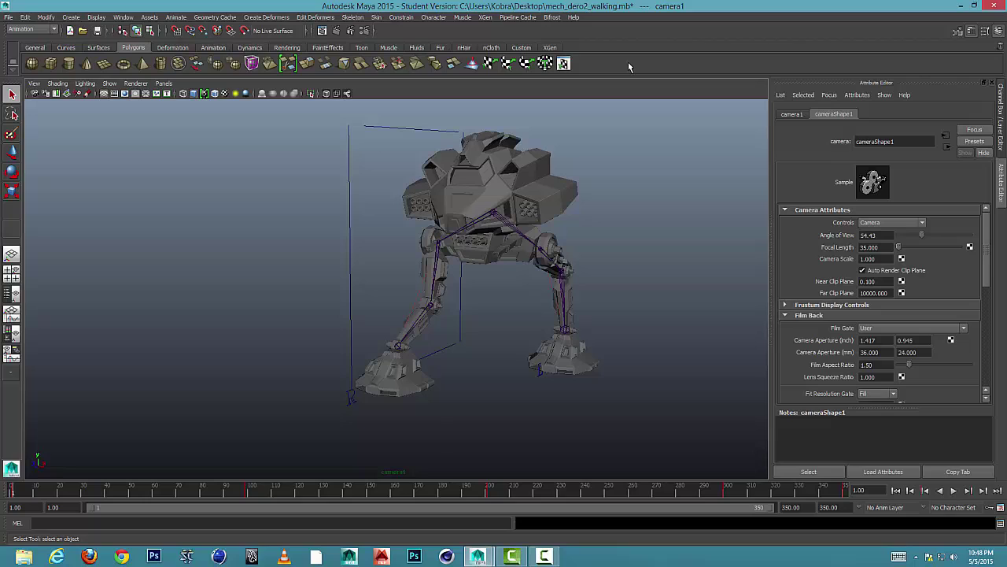
Switch the menu set from Animation to Rendering and check the Render menu
click(38, 30)
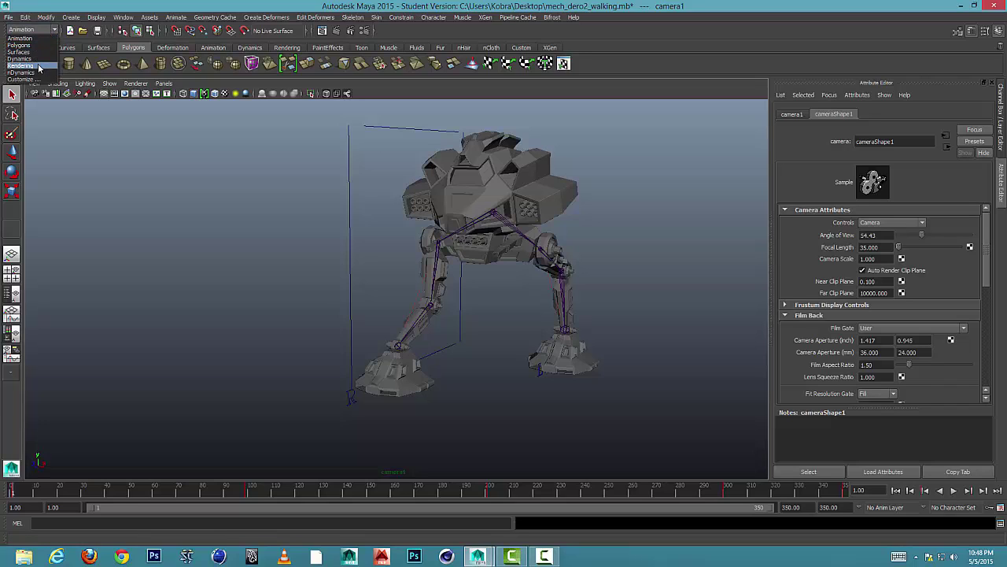
click(39, 67)
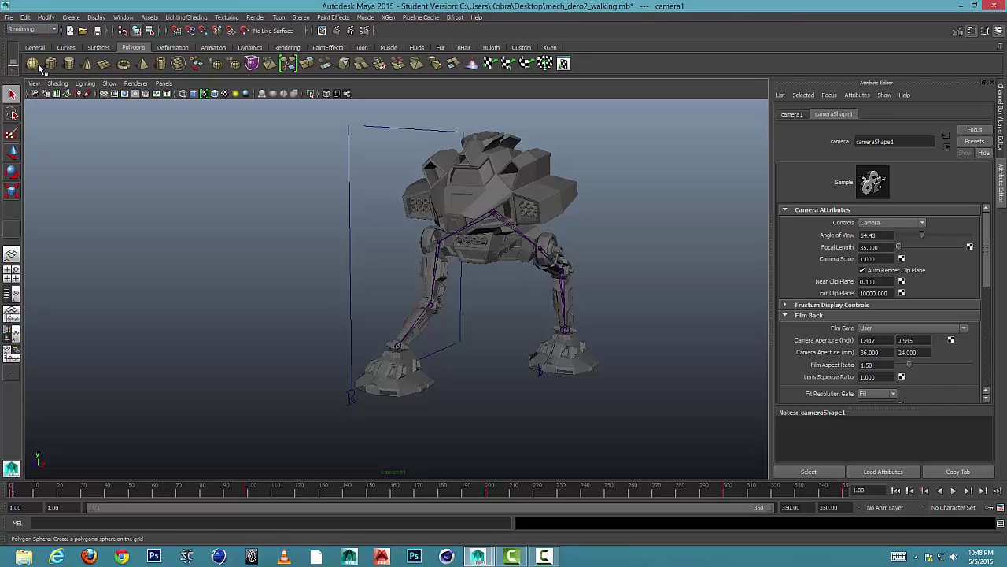
click(253, 18)
click(253, 17)
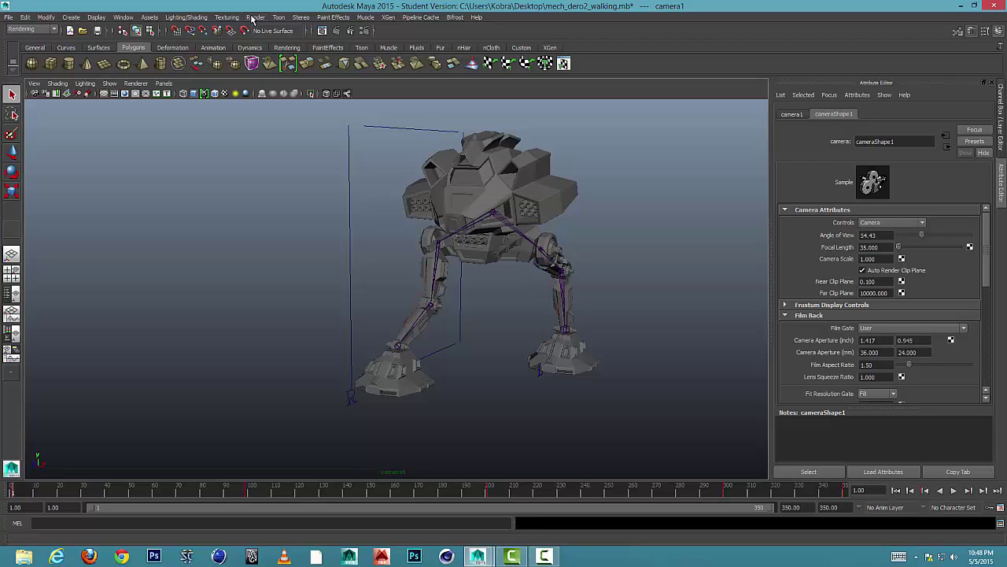
Start Render > Batch Render and continue past the Student Version notice until rendering completes
click(256, 17)
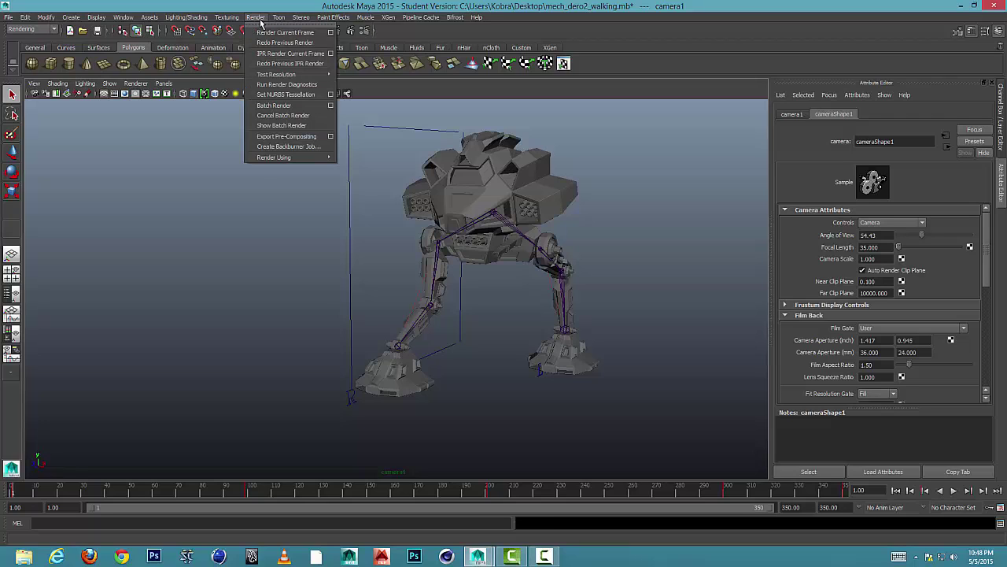
click(274, 106)
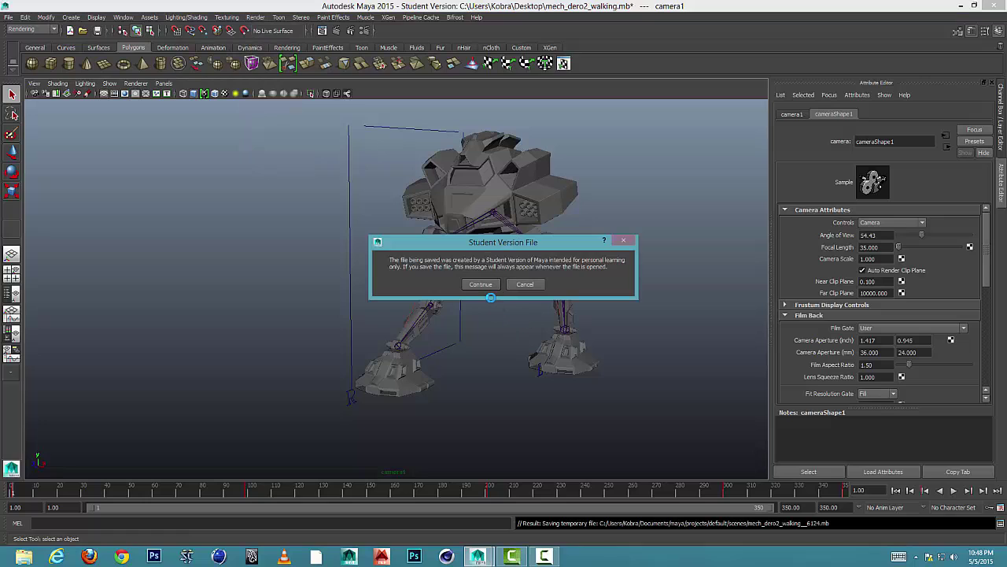
click(482, 285)
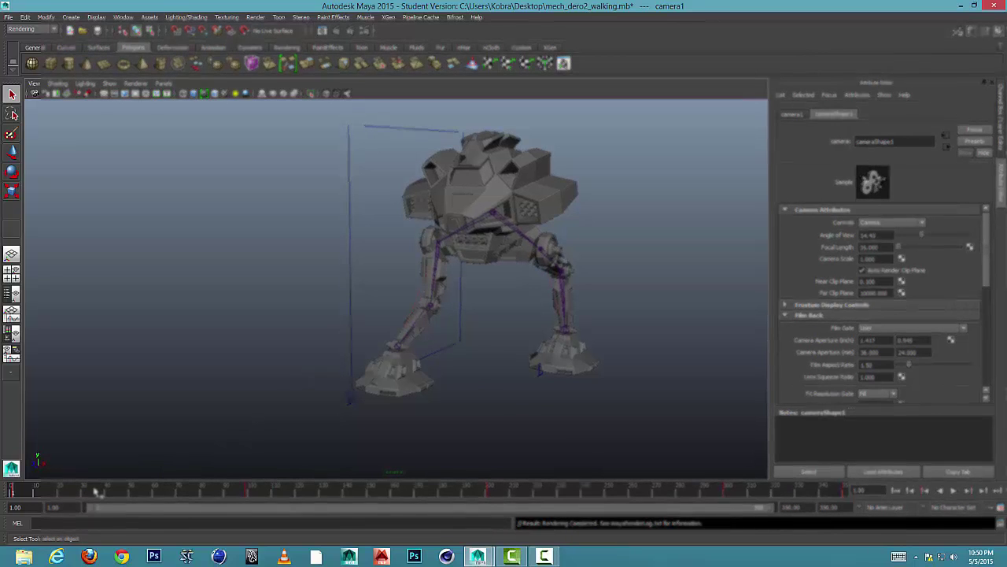
Search 'quicktim' on the Windows Start screen and launch QuickTime Player
click(6, 560)
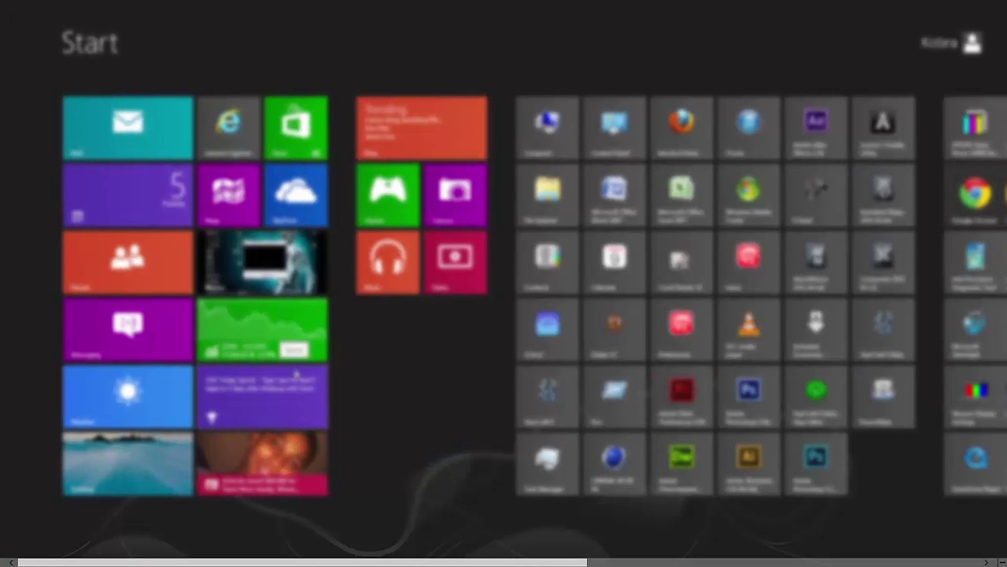
text(quicktim)
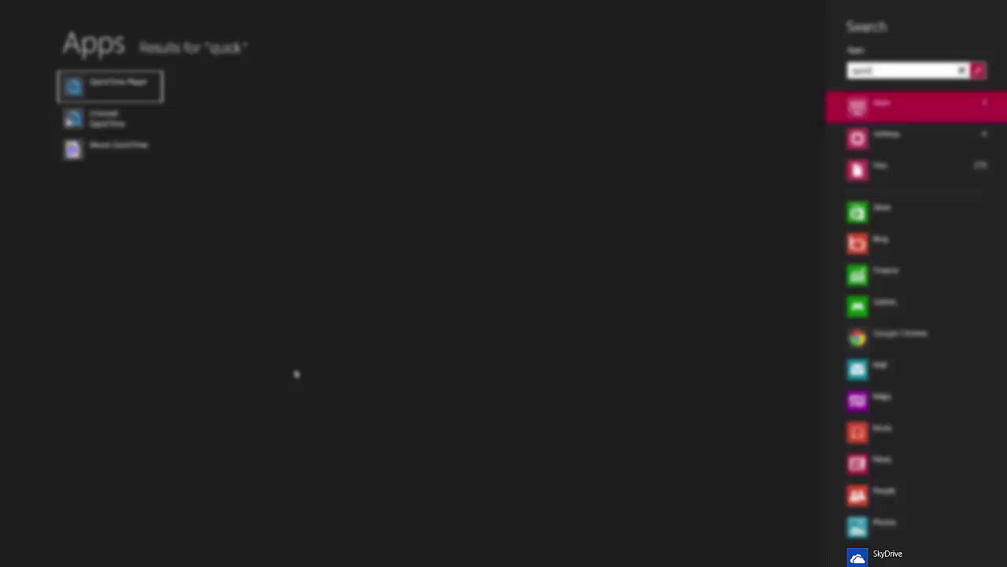
click(123, 91)
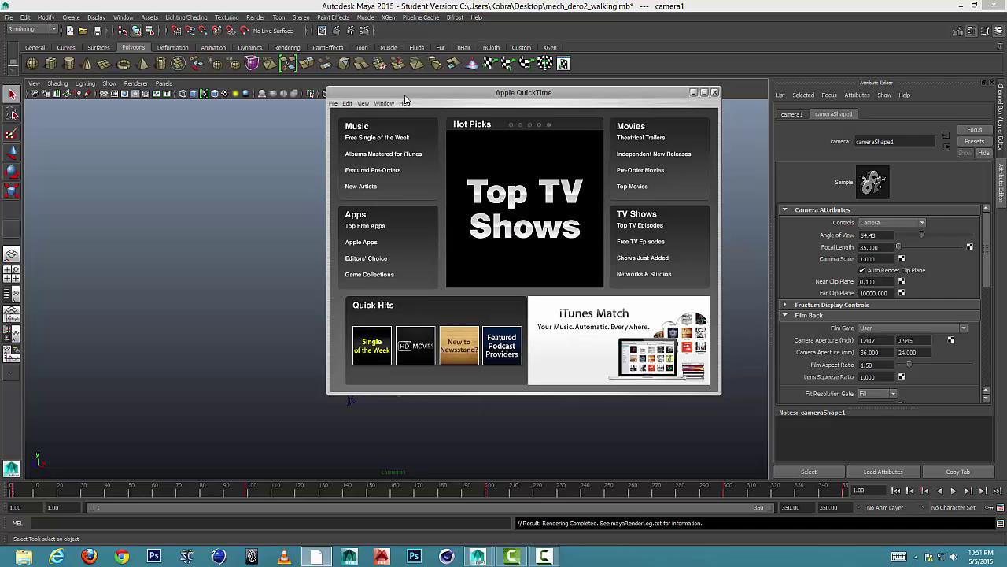
Show QuickTime's File menu with the Open Image Sequence command
click(333, 103)
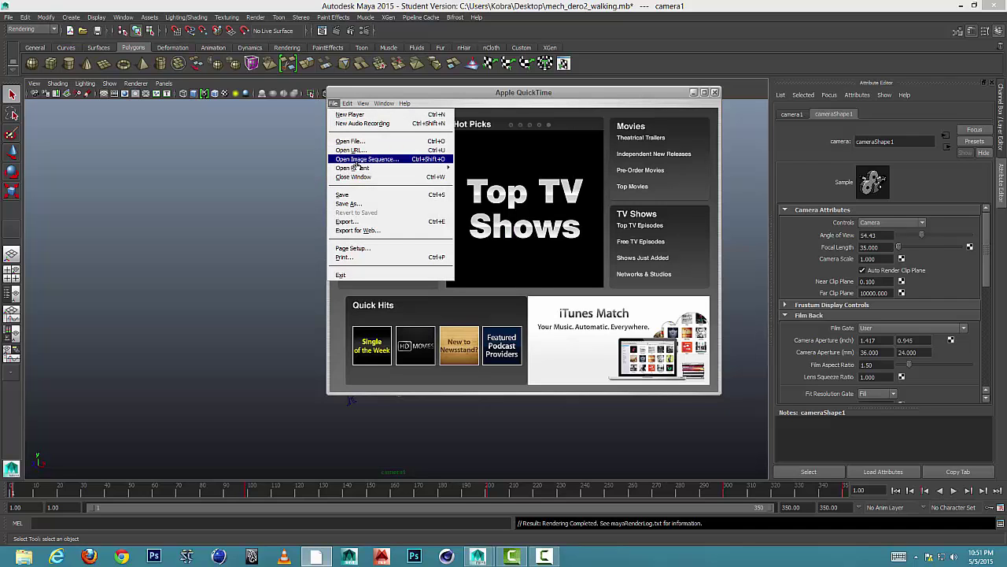